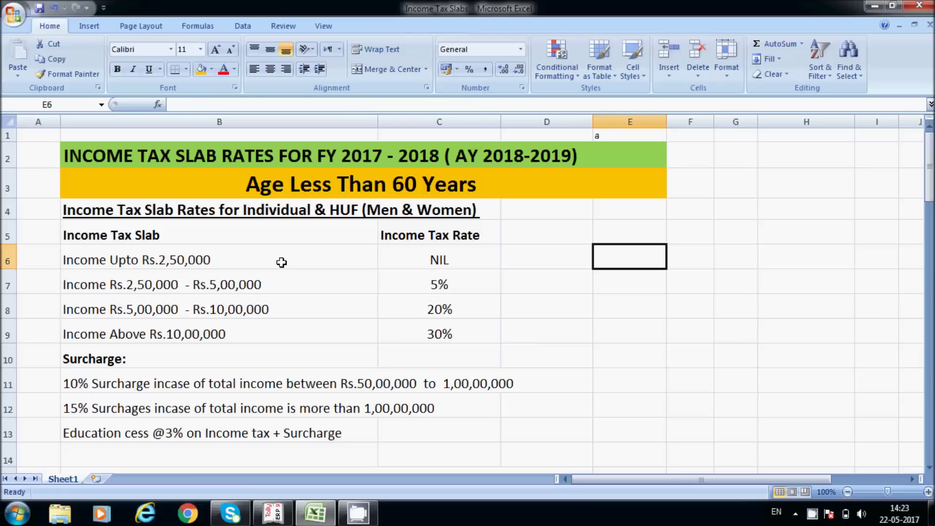
Examine each income tax slab and its rate in the table for individuals aged less than 60 years.
left_click(164, 259)
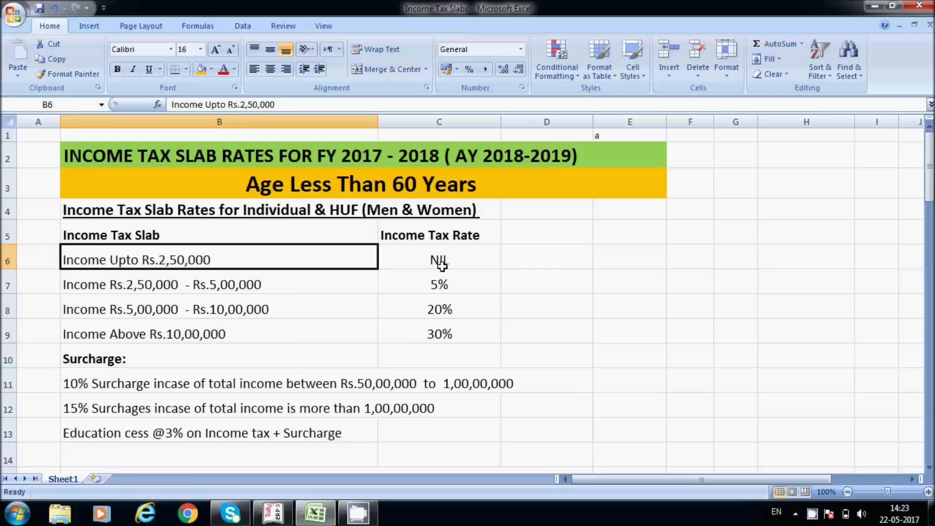
left_click(103, 289)
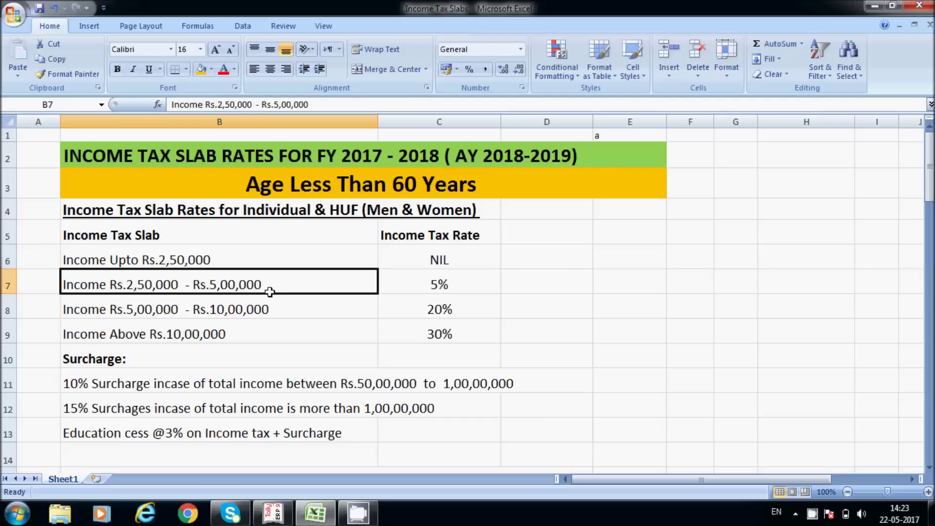
left_click(468, 288)
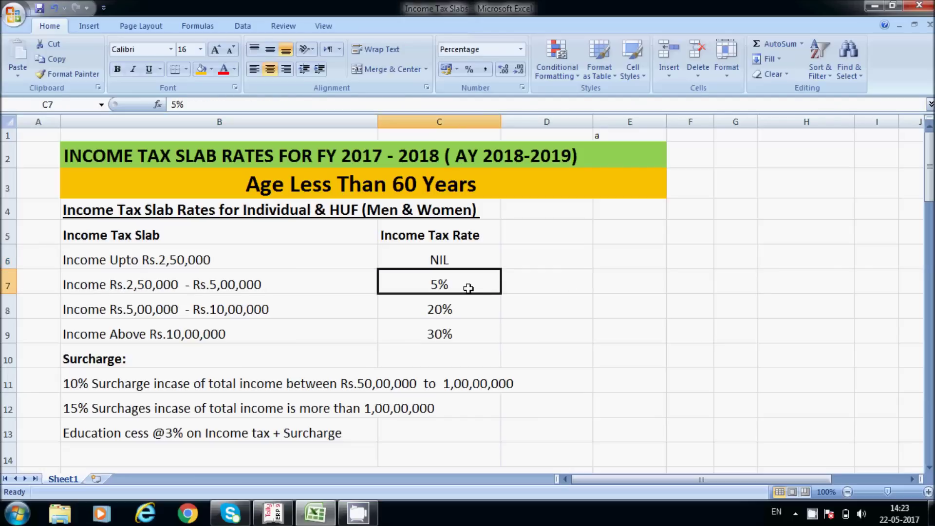
left_click(152, 311)
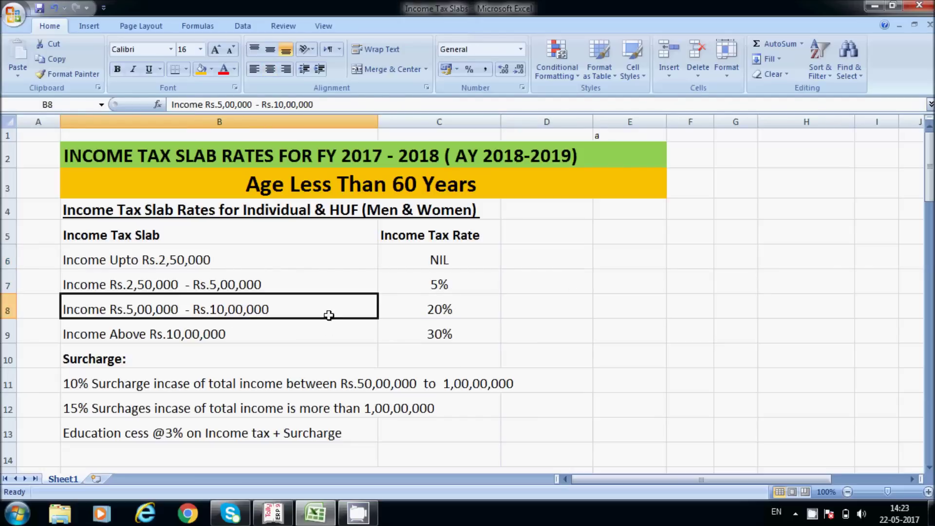
left_click(423, 312)
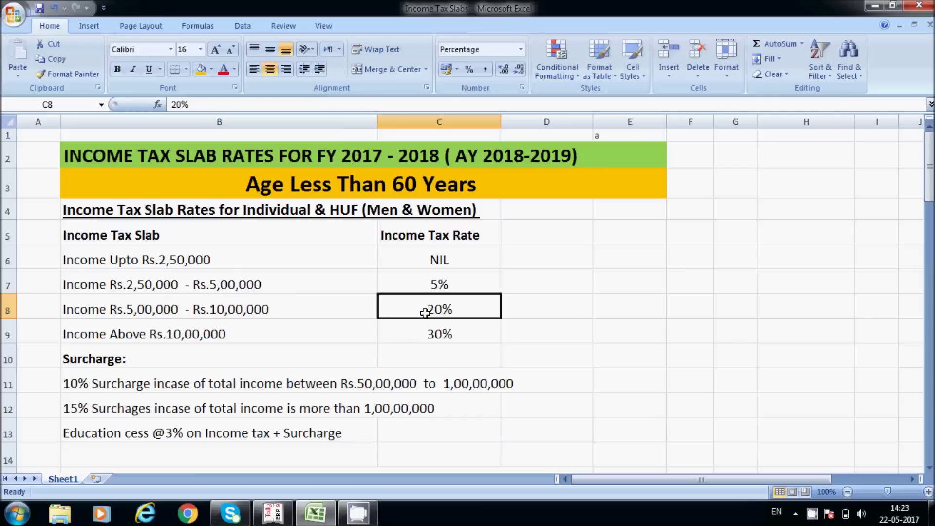
left_click(144, 333)
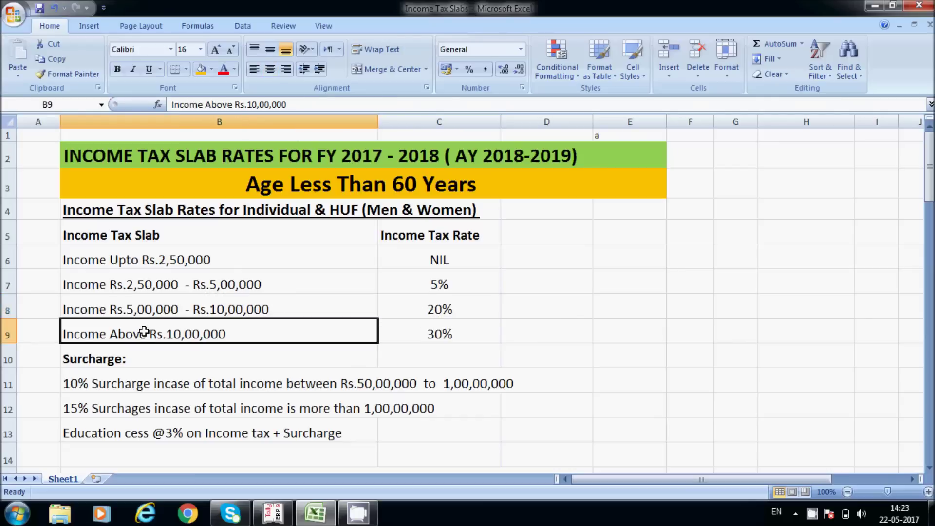
left_click(435, 330)
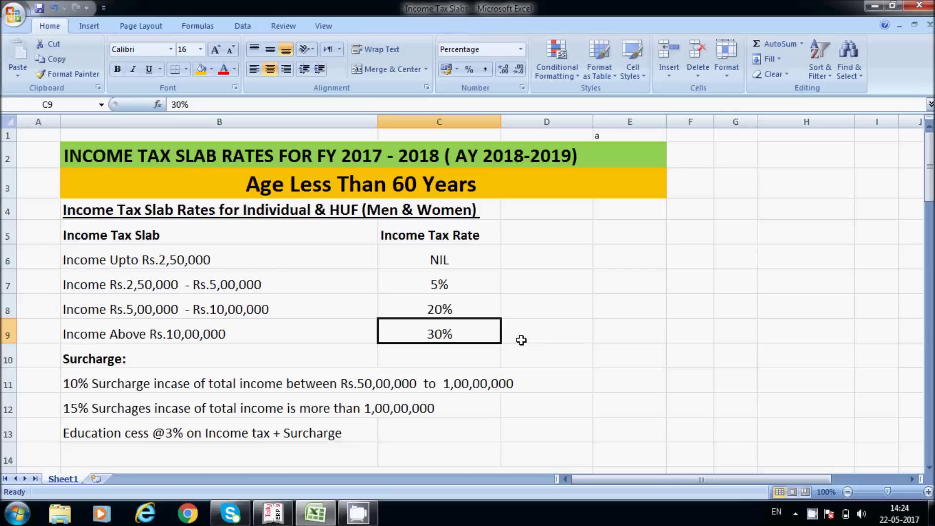
Examine the senior citizens' slab rates and surcharge rules for ages 60 to 80, comparing them with the under-60 table.
scroll(516, 341, "down", 2)
scroll(514, 341, "up", 2)
scroll(404, 341, "down", 3)
scroll(404, 341, "down", 3)
scroll(405, 376, "up", 2)
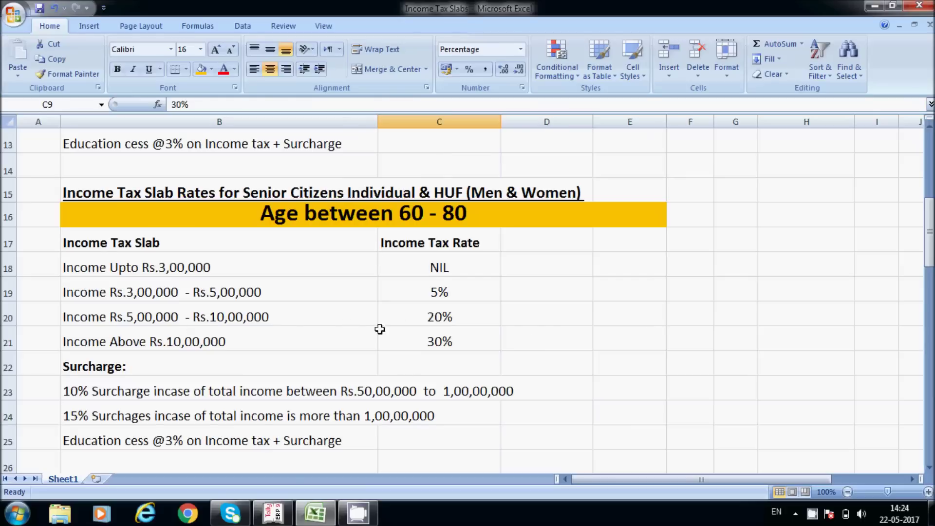
scroll(326, 235, "up", 4)
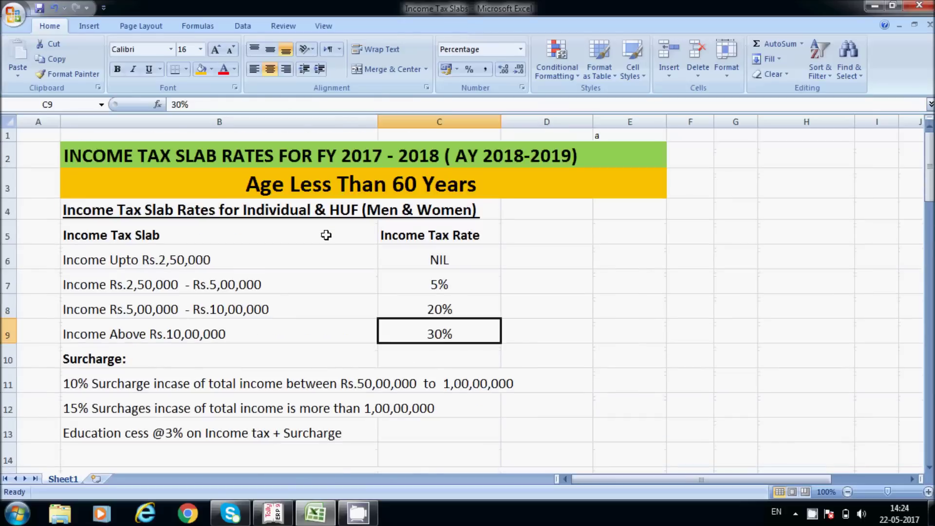
scroll(326, 235, "down", 3)
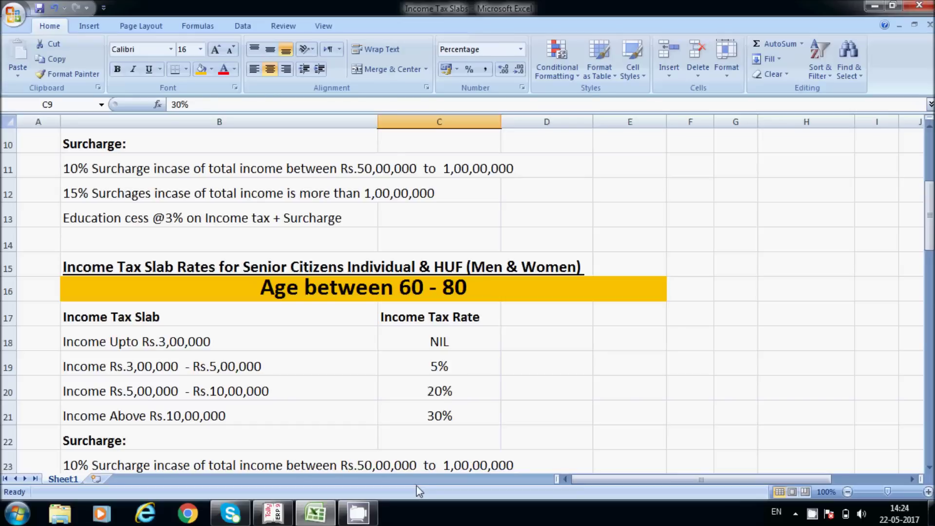
left_click(475, 406)
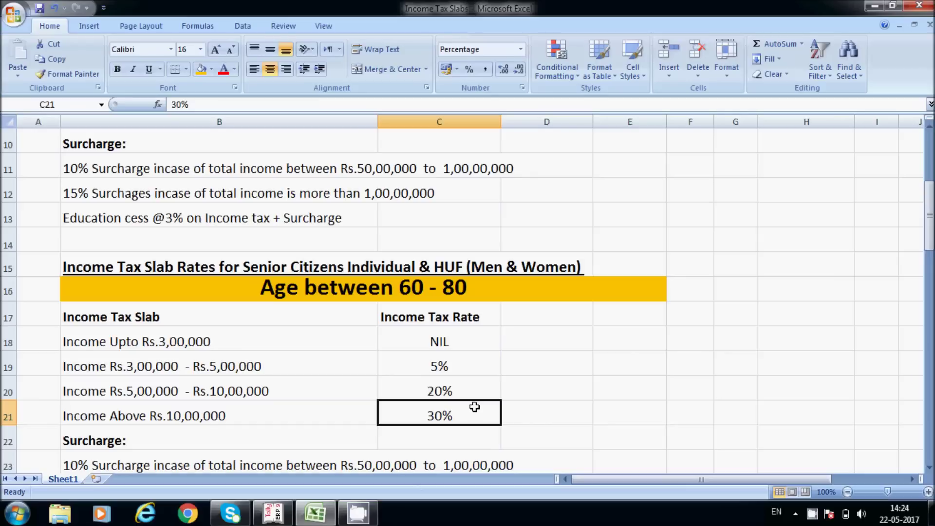
scroll(455, 367, "down", 2)
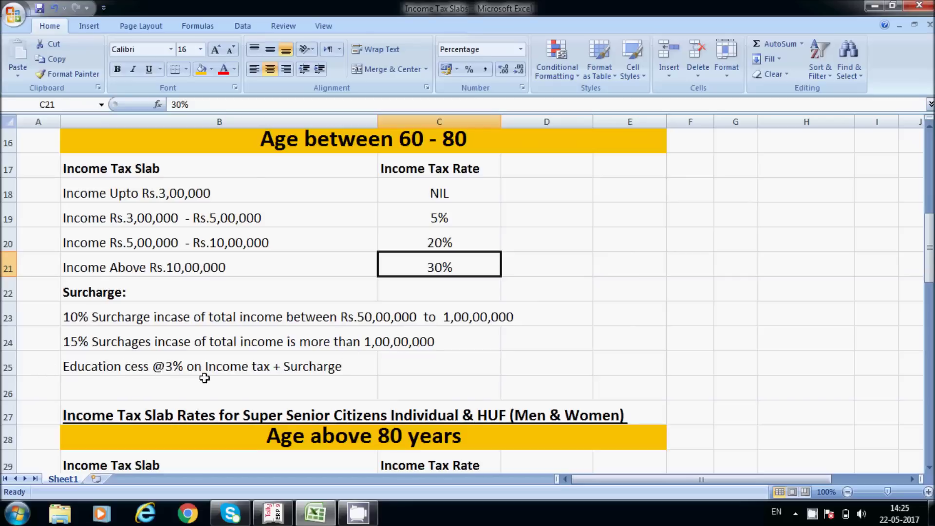
Examine the super senior citizens' slabs, tax rates and surcharge rules for ages above 80 years.
scroll(220, 368, "down", 3)
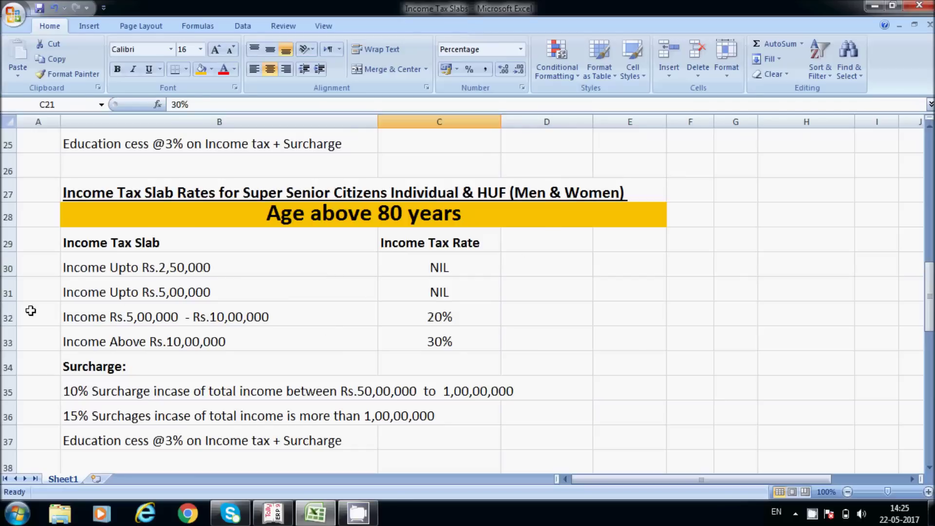
left_click(437, 275)
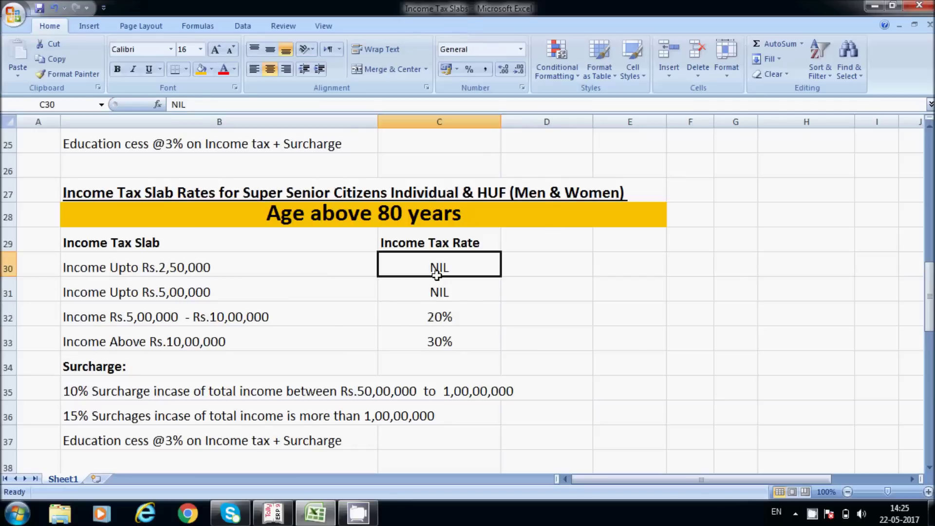
left_click(422, 292)
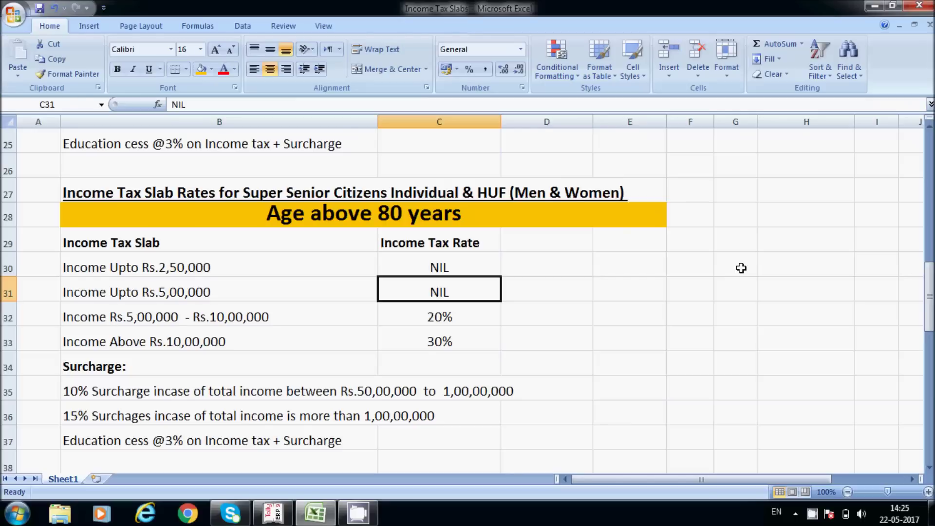
left_click(146, 308)
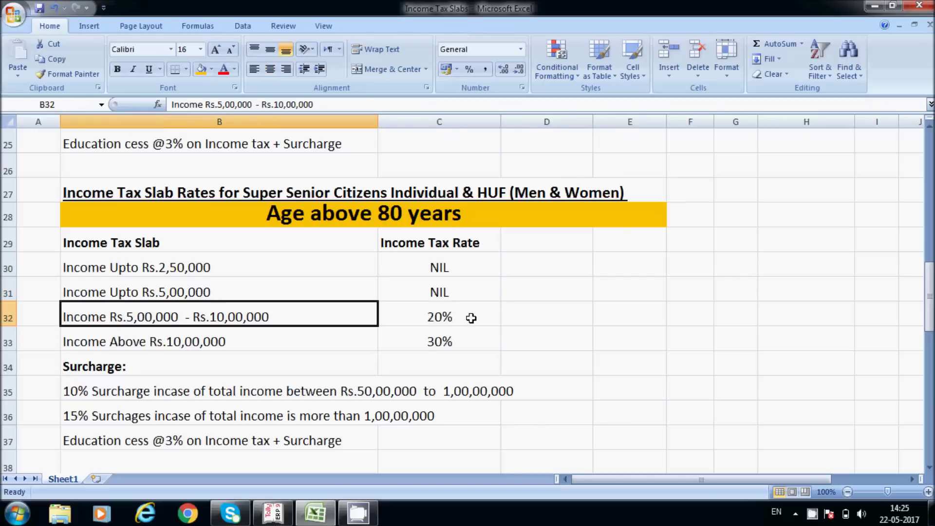
left_click(440, 317)
left_click(158, 344)
left_click(433, 342)
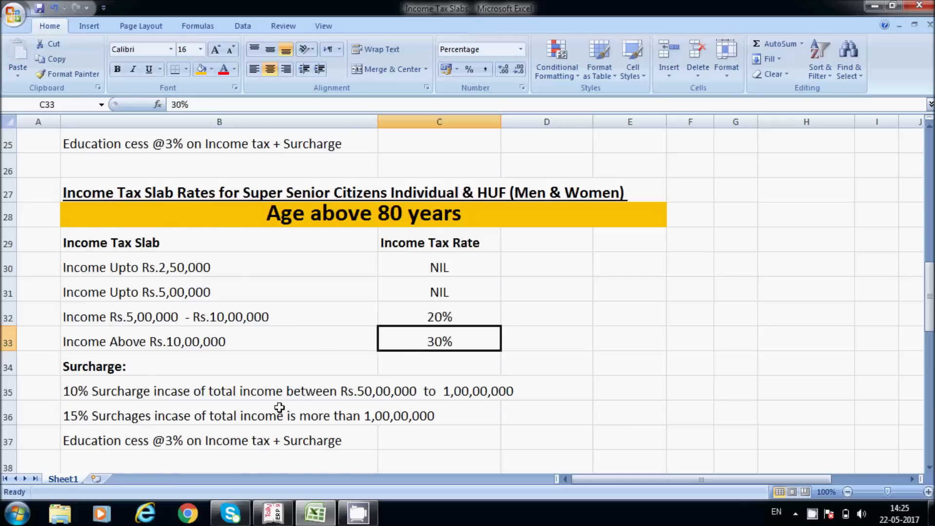
scroll(279, 407, "down", 1)
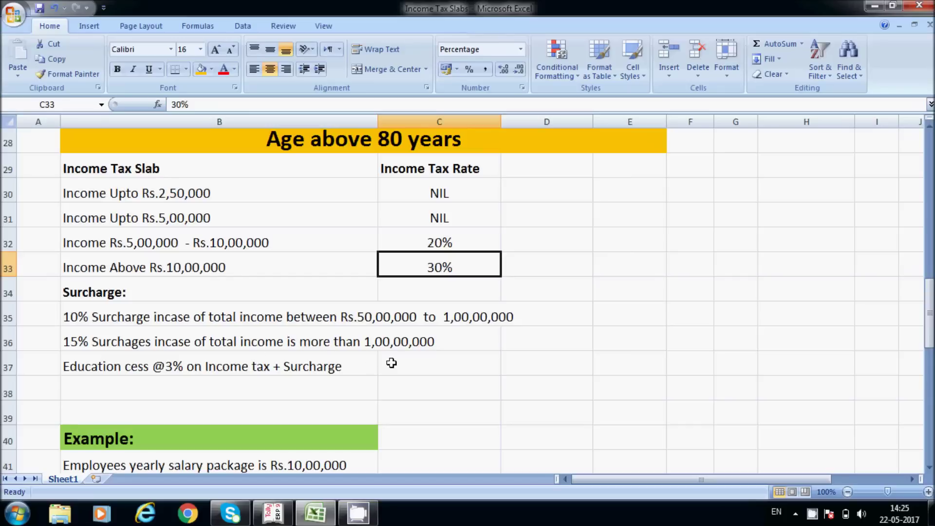
scroll(386, 367, "down", 1)
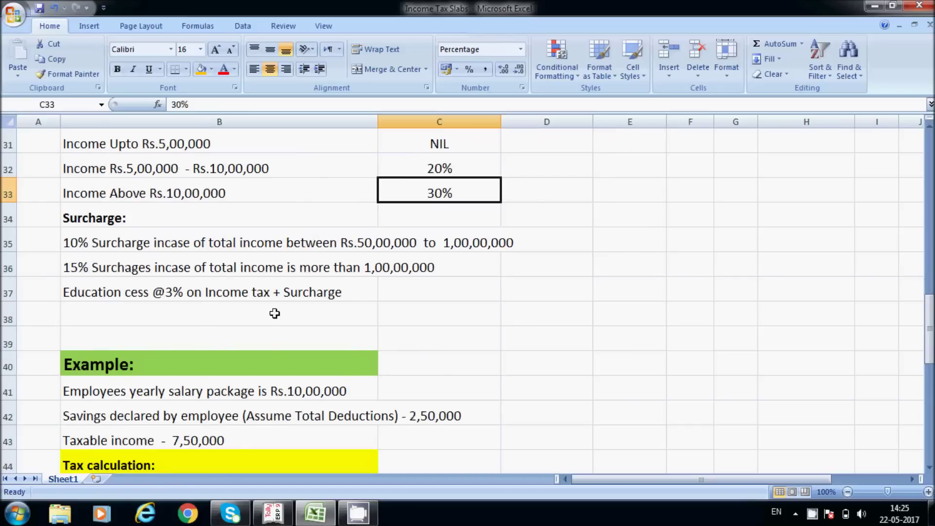
Correct "Employees" to "Employee" in the yearly salary package line in cell B41 of the Example section.
scroll(208, 297, "down", 2)
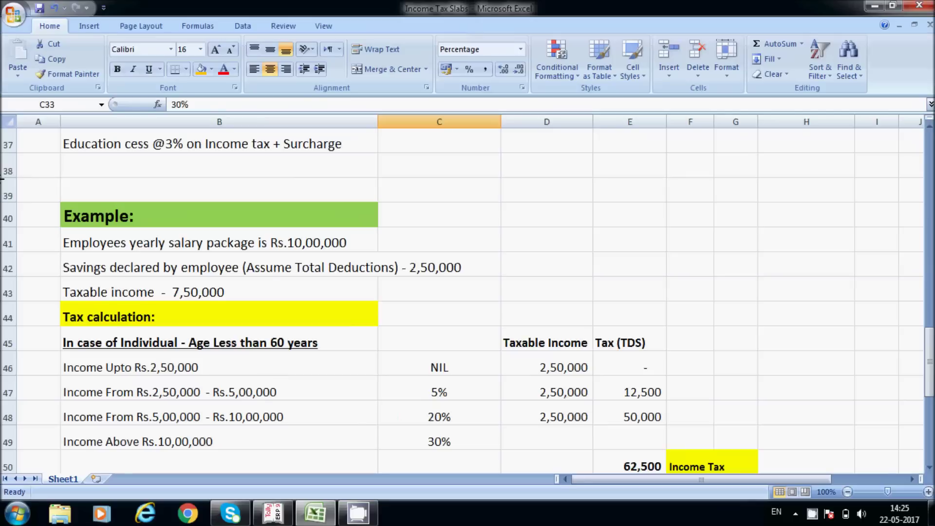
left_click(510, 256)
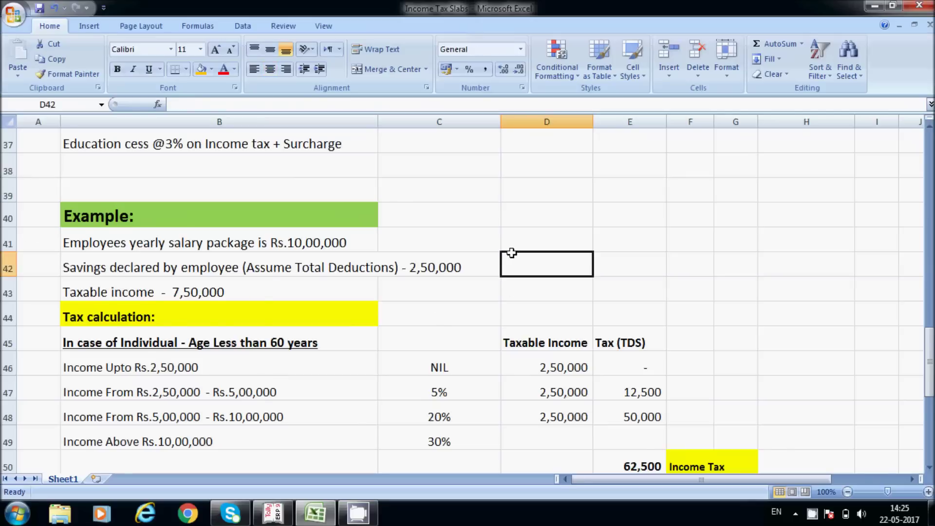
scroll(506, 258, "down", 1)
left_click(96, 171)
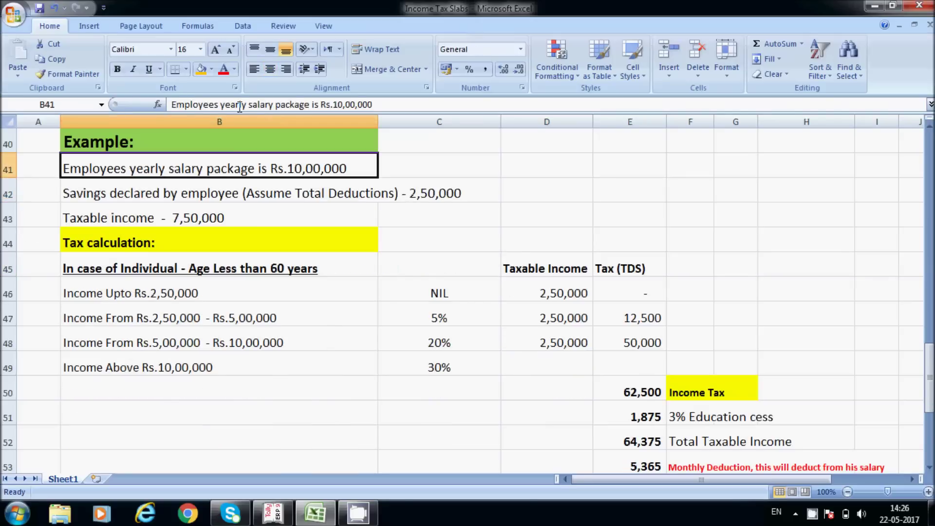
left_click(217, 105)
key("BackSpace")
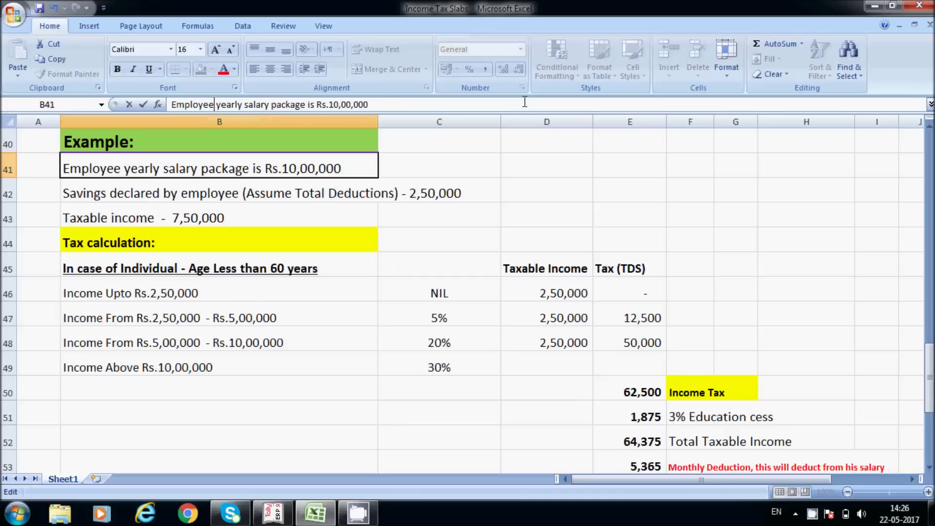
key("Return")
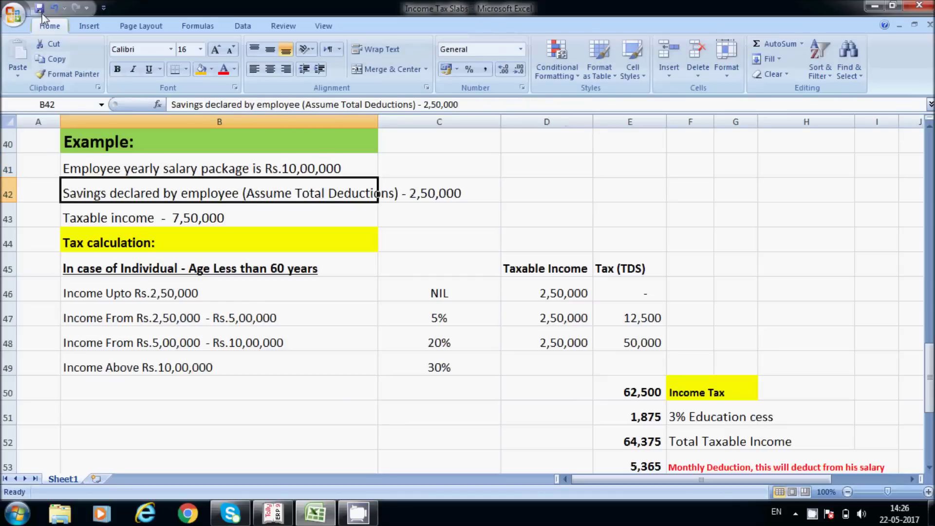
Review the example's yearly salary package, declared savings and taxable income lines.
left_click(304, 171)
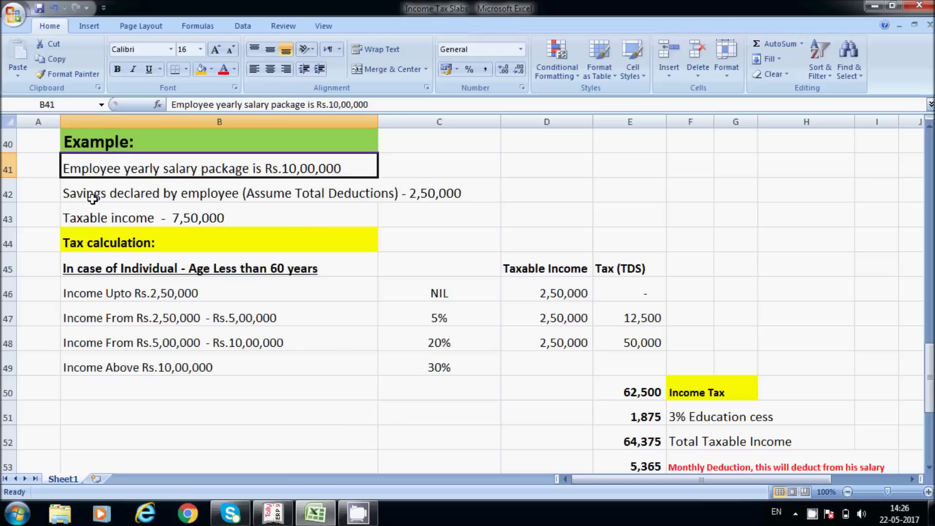
left_click(439, 201)
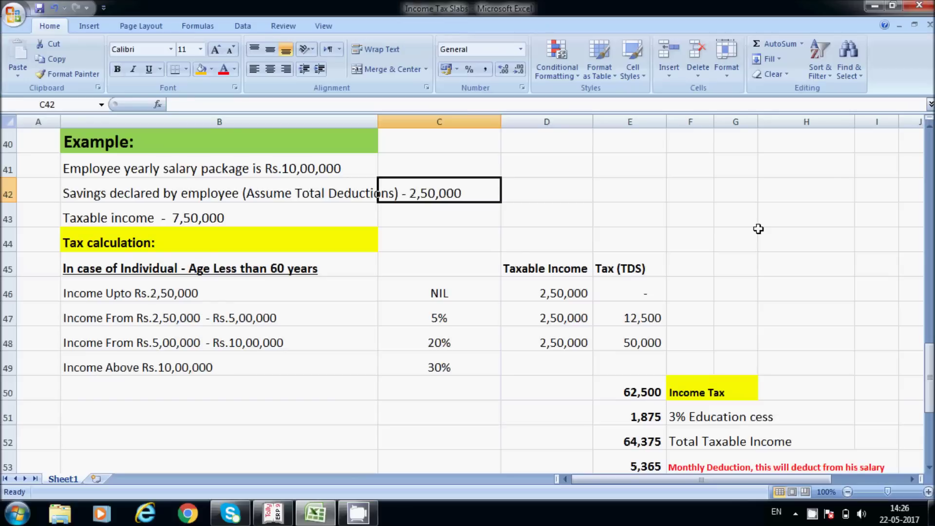
left_click(212, 220)
left_click(422, 192)
left_click(189, 221)
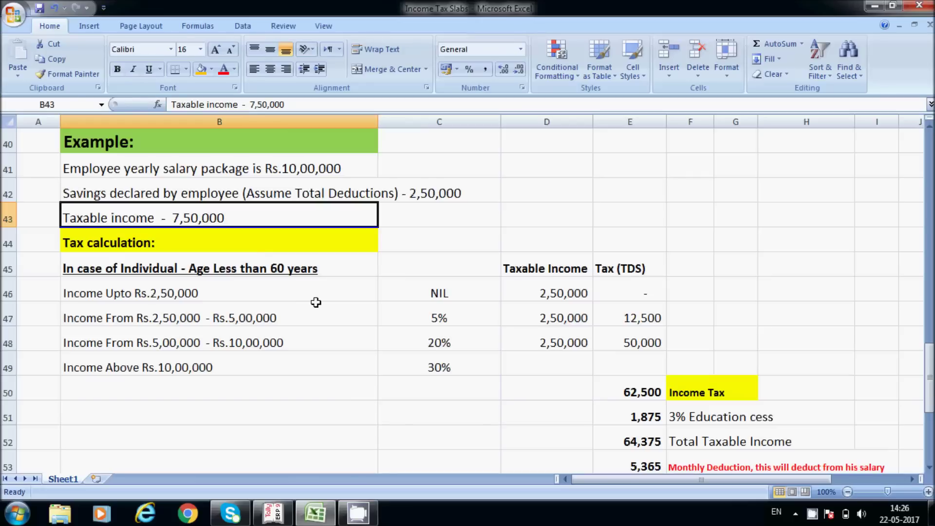
Check the taxable income and tax for the example's "Income Upto Rs.2,50,000" slab against the total taxable income.
left_click(161, 294)
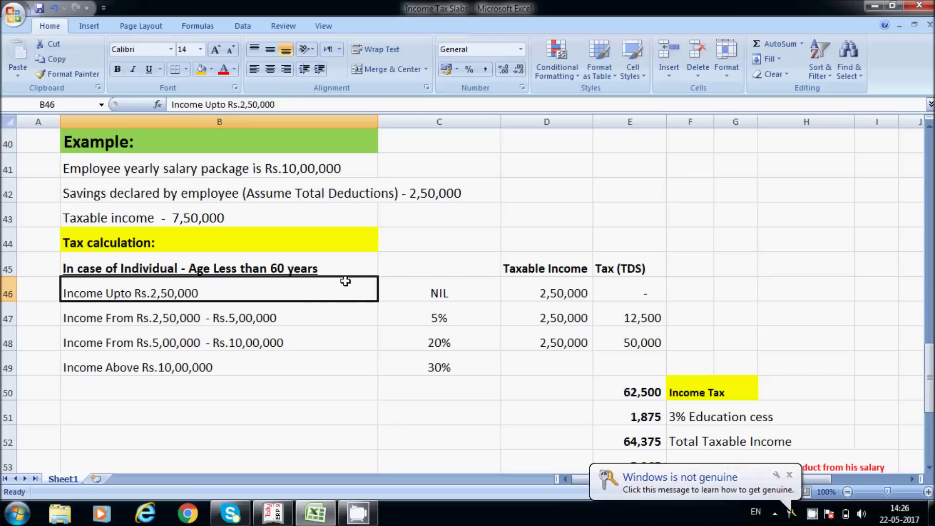
left_click(548, 294)
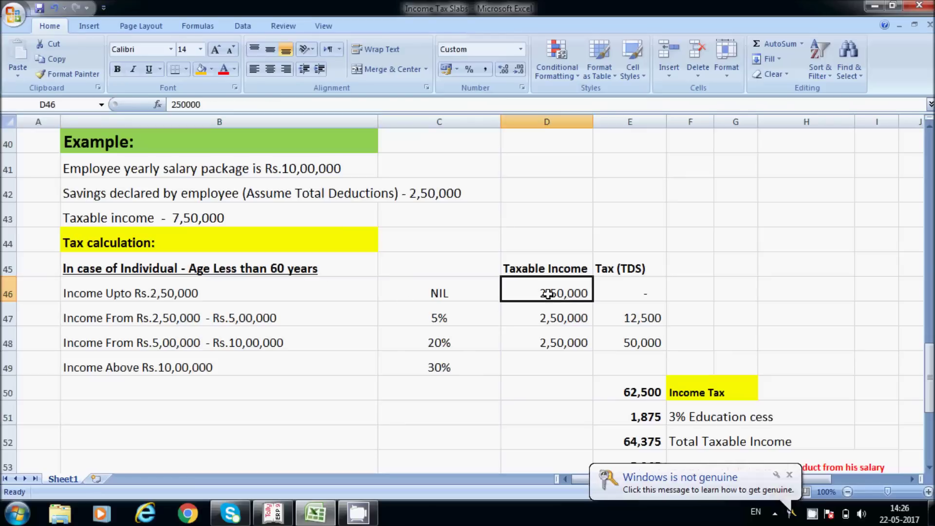
left_click(200, 220)
left_click(557, 289)
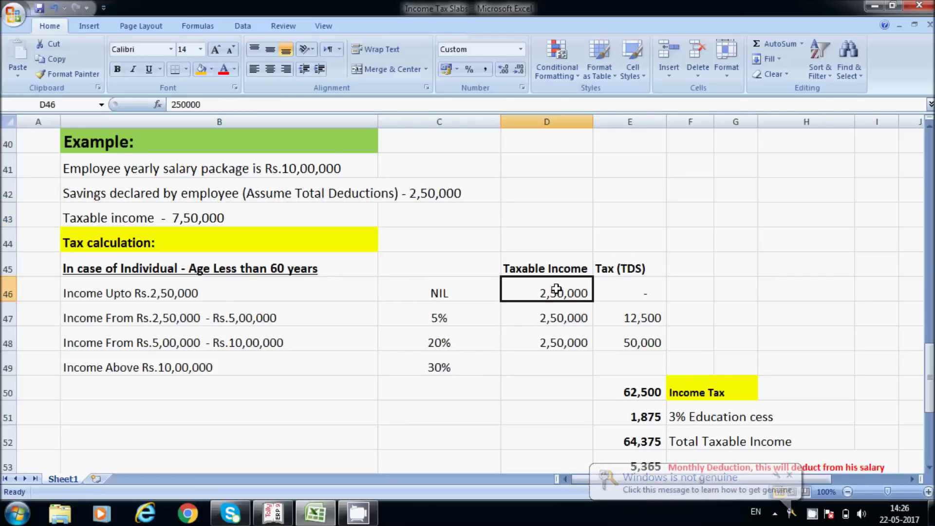
left_click(653, 291)
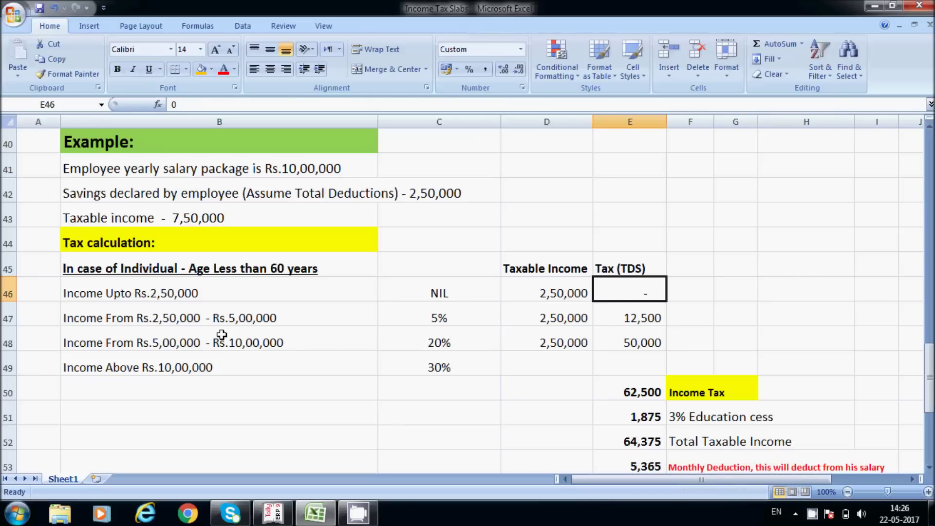
Inspect the taxable income and the tax formula in E47 for the Rs.2,50,000 - Rs.5,00,000 slab, leaving the formula as it is.
left_click(535, 321)
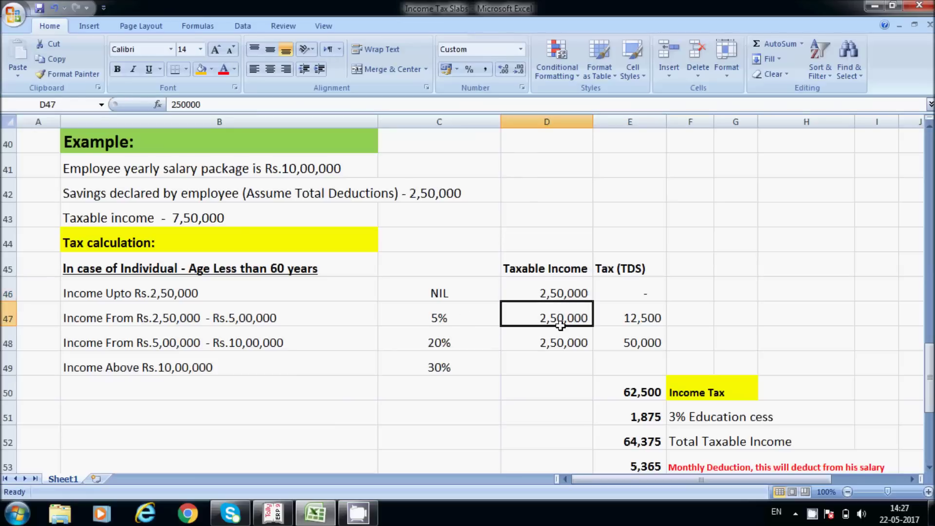
left_click(641, 317)
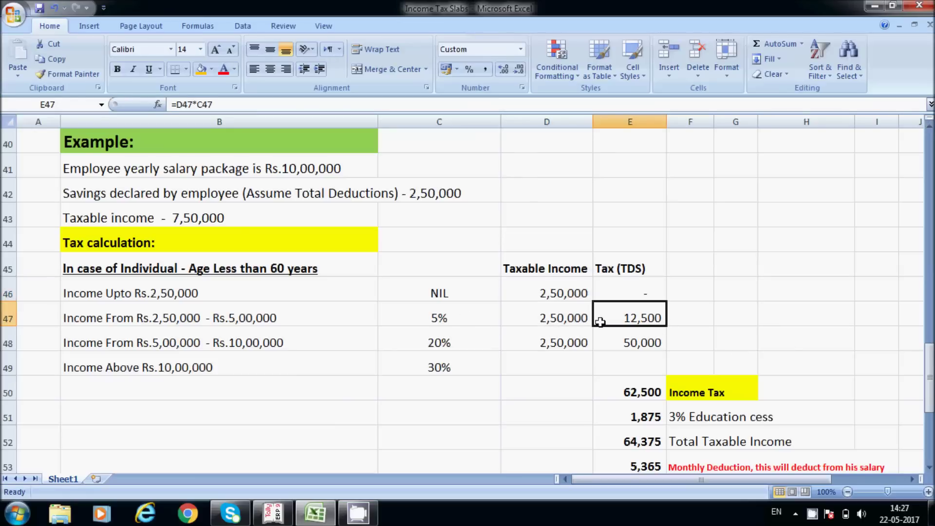
double_click(655, 317)
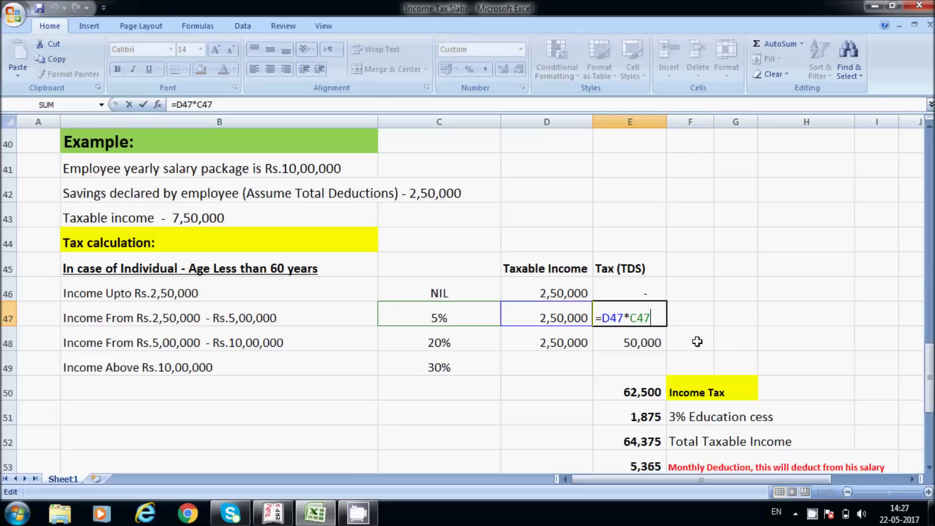
left_click(763, 324)
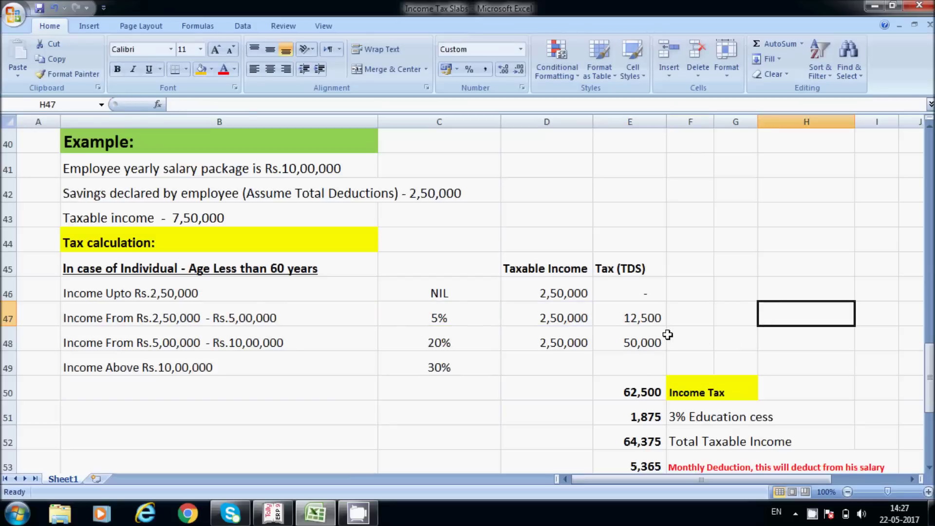
Check the combined taxable income in D46:D48 across the example's slabs, comparing the first two slabs with all three.
left_click(575, 320)
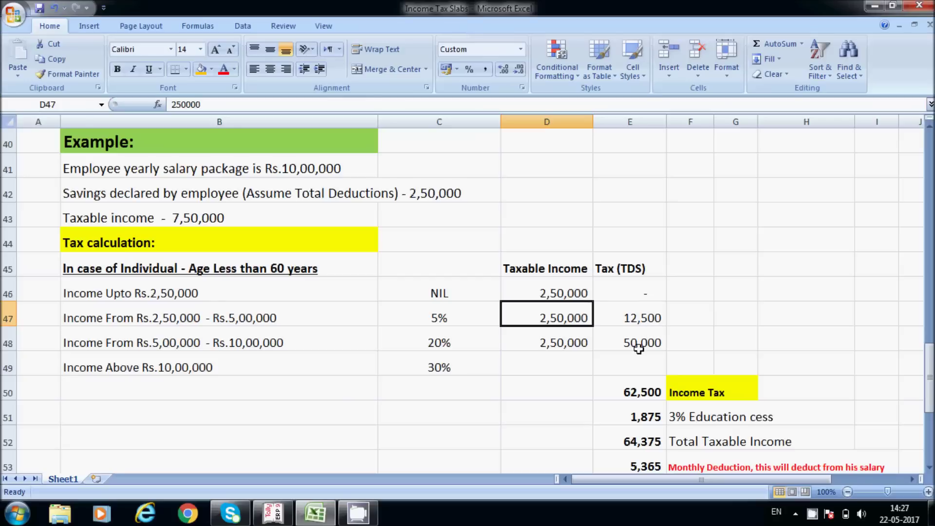
left_click_drag(565, 293, 566, 310)
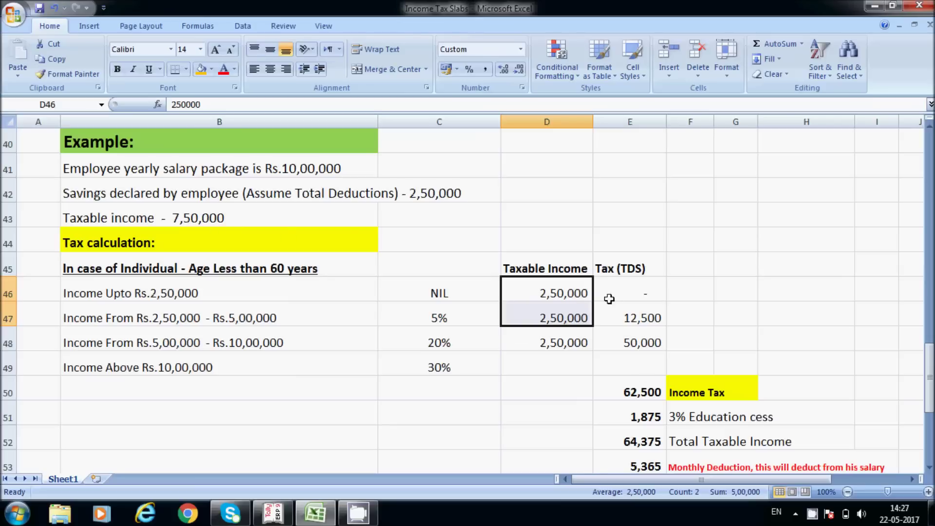
left_click(564, 322)
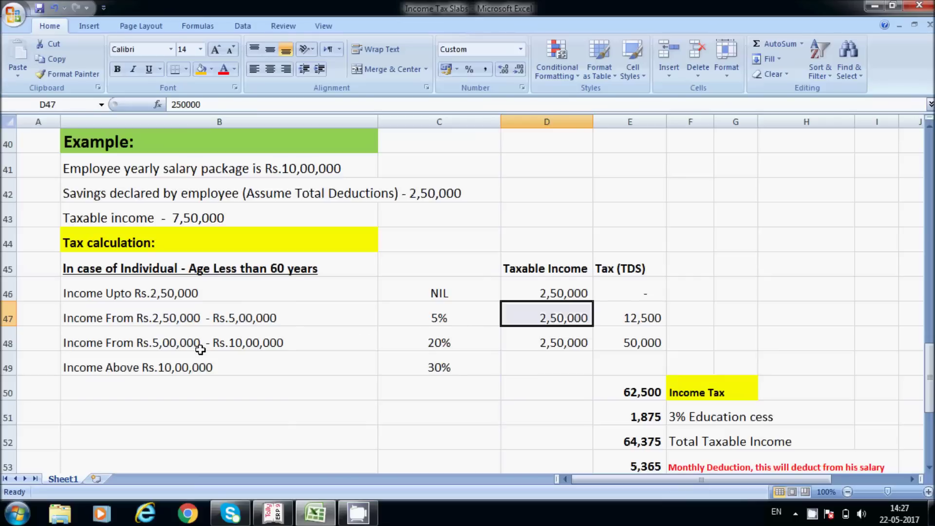
left_click(571, 344)
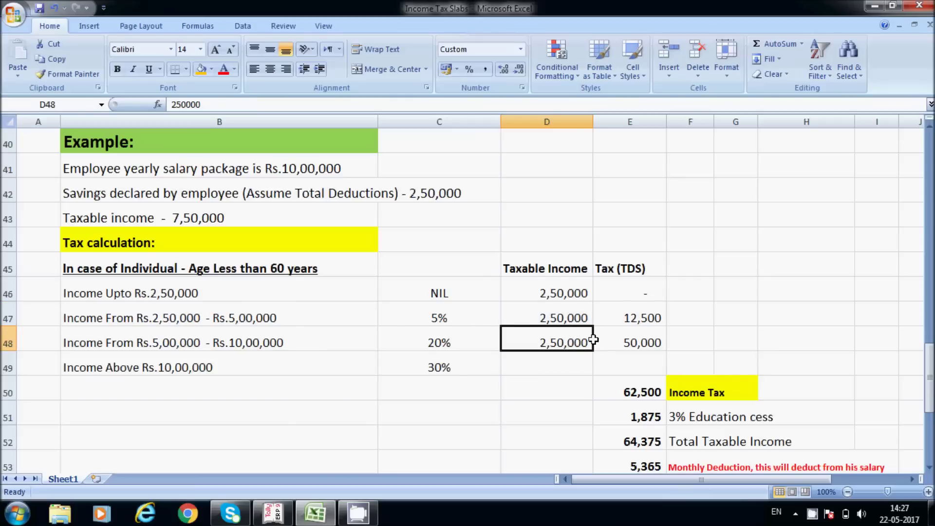
left_click_drag(557, 291, 560, 341)
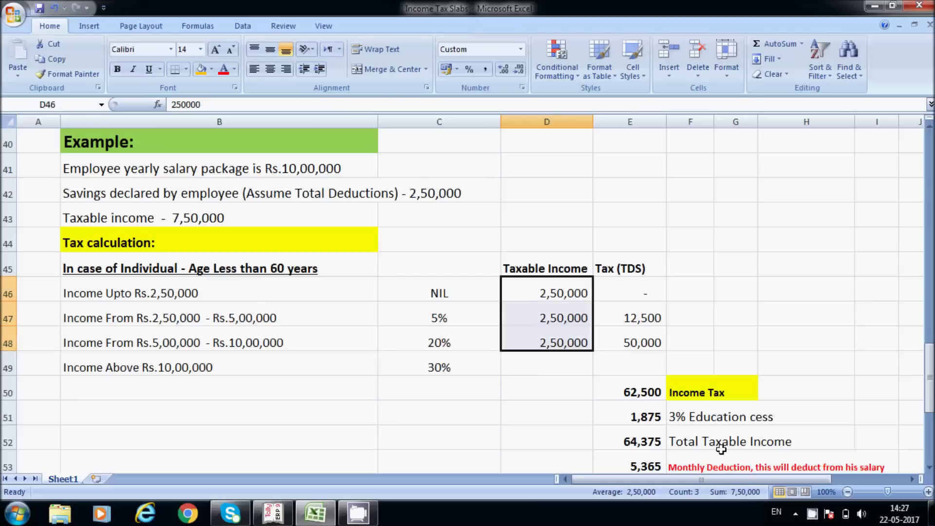
left_click(587, 392)
Inspect the taxable income and tax formulas for the 5% and 20% slabs, plus the empty taxable income cell for the 30% slab.
left_click(562, 341)
left_click(653, 324)
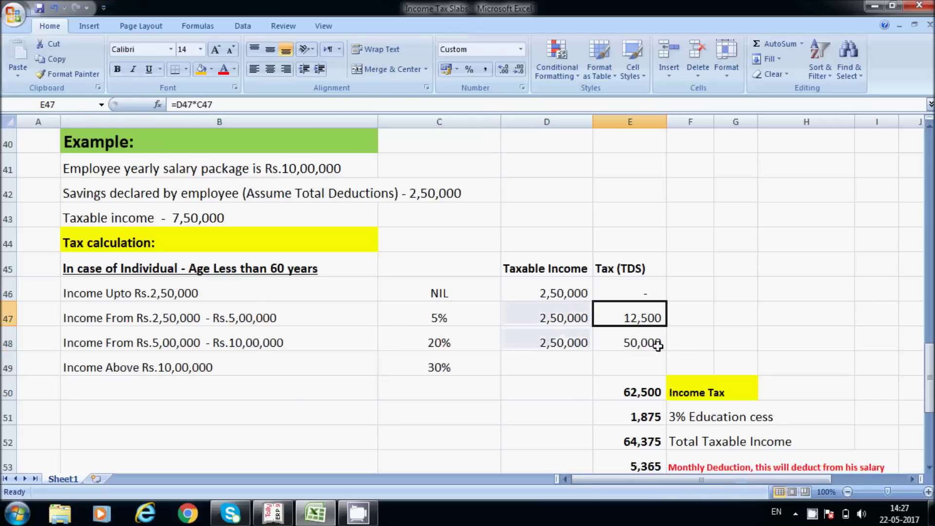
left_click(657, 344)
left_click(651, 325)
left_click(564, 343)
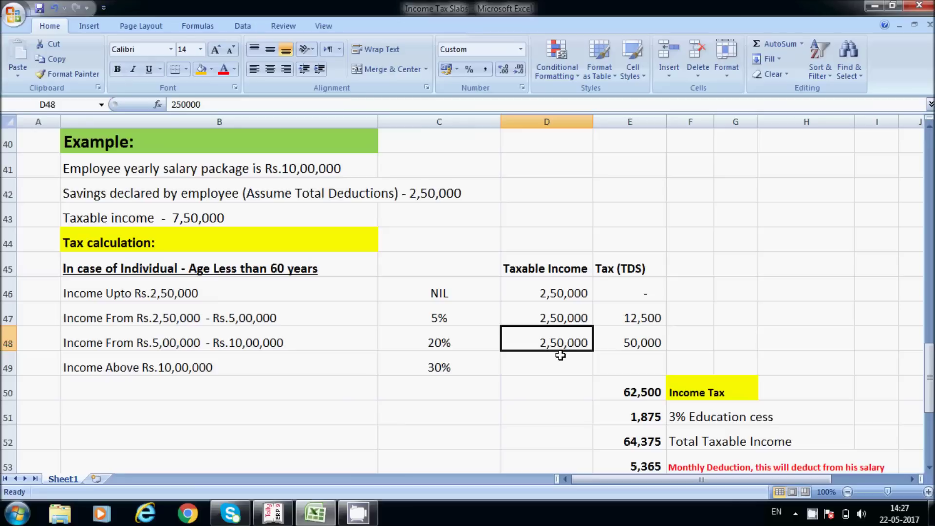
left_click(649, 340)
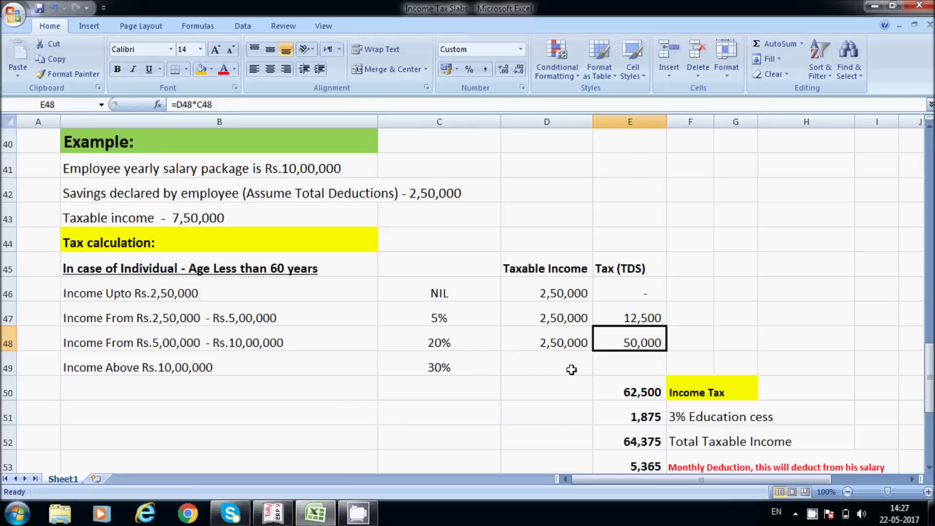
left_click(572, 342)
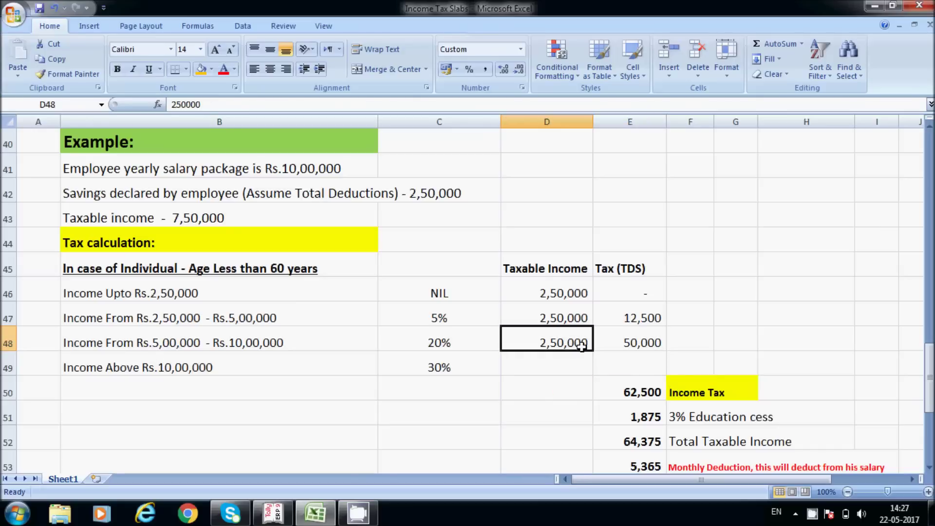
left_click(560, 366)
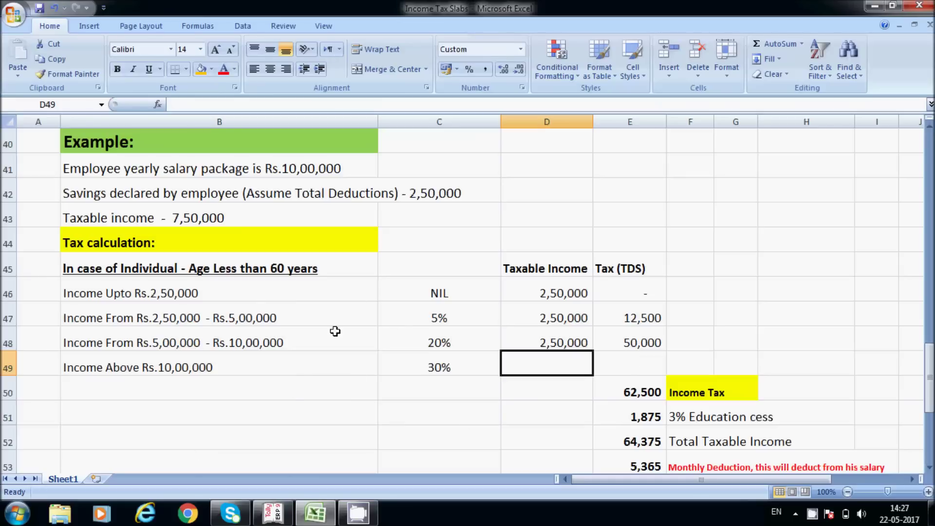
Check the sum of the slab taxes in E47:E48 against the Income Tax total in E50.
scroll(564, 346, "down", 1)
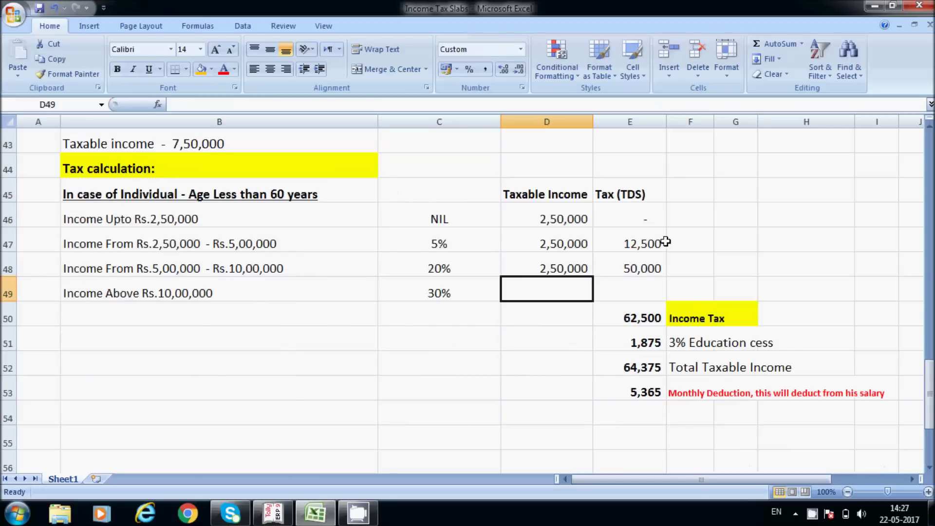
left_click_drag(633, 246, 640, 264)
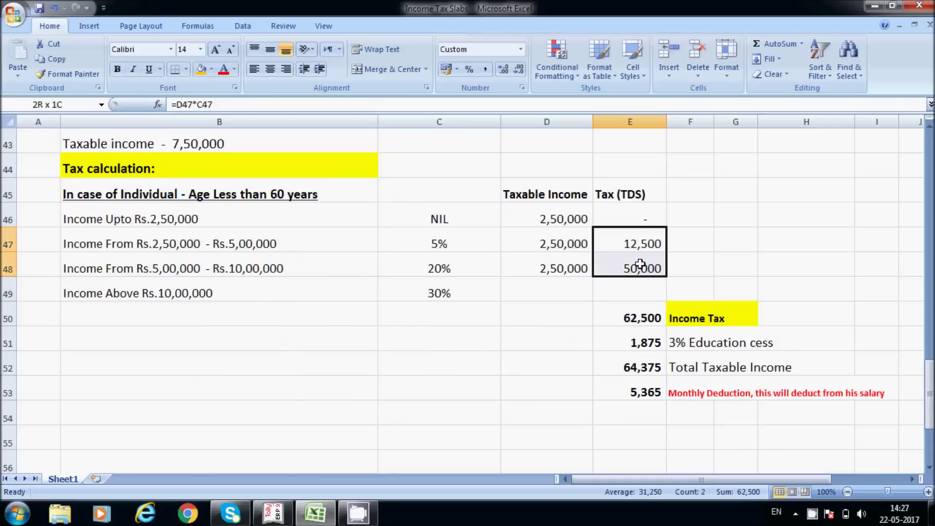
left_click(644, 319)
left_click(726, 315)
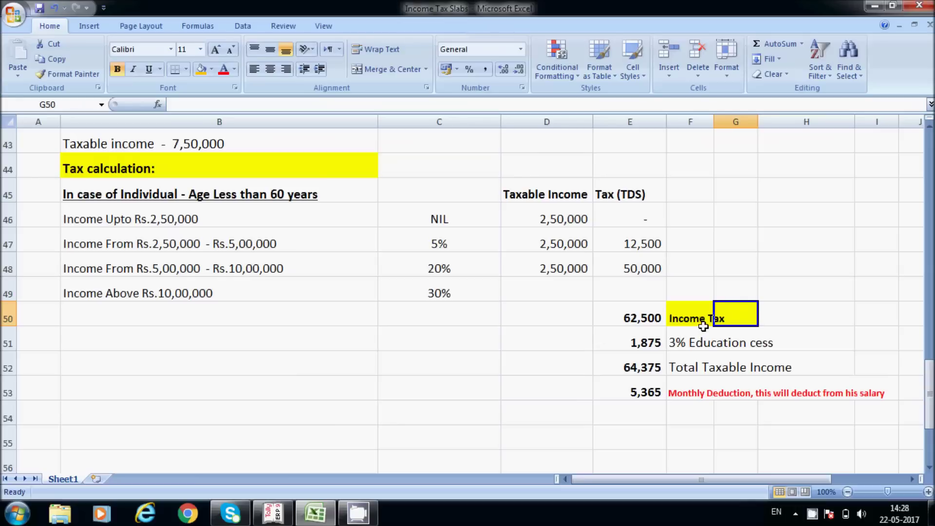
Inspect the 3% education cess formula in E51 and check income tax plus cess against the total in E52.
left_click(658, 341)
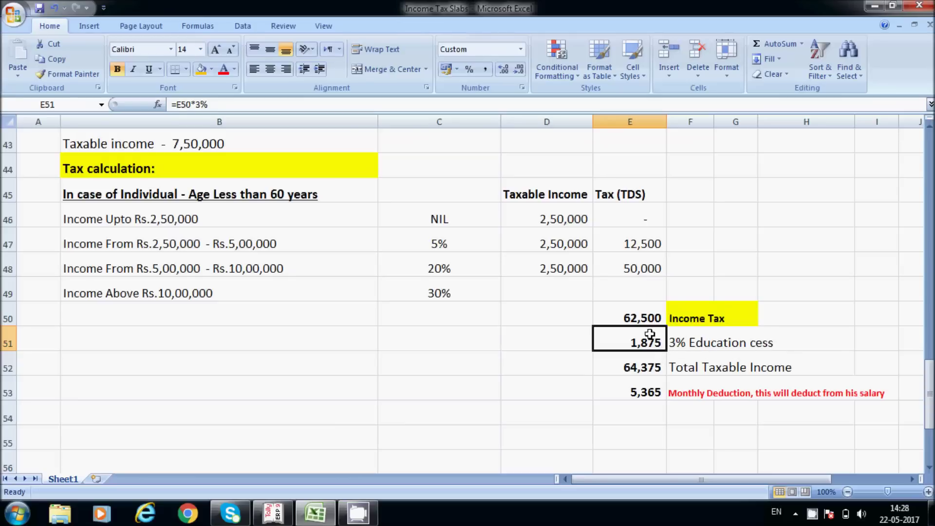
left_click_drag(642, 319, 644, 343)
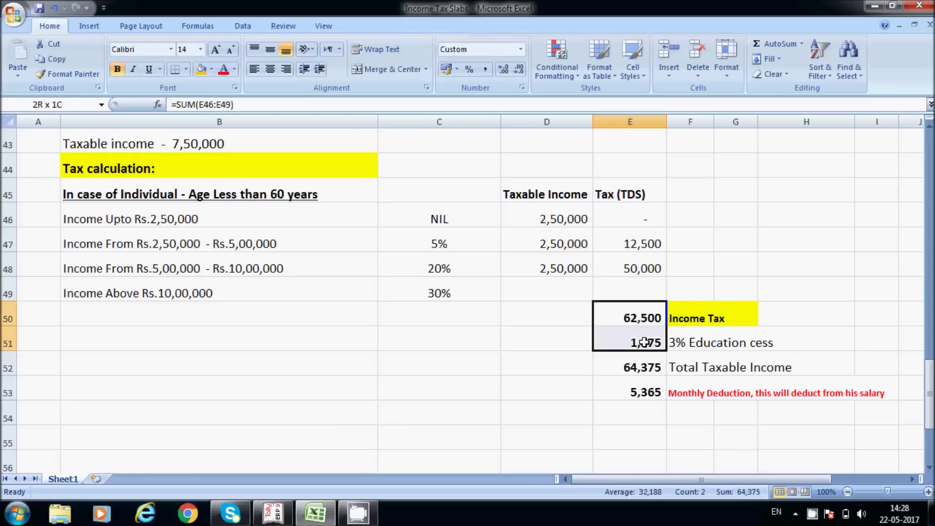
left_click(644, 370)
left_click(684, 373)
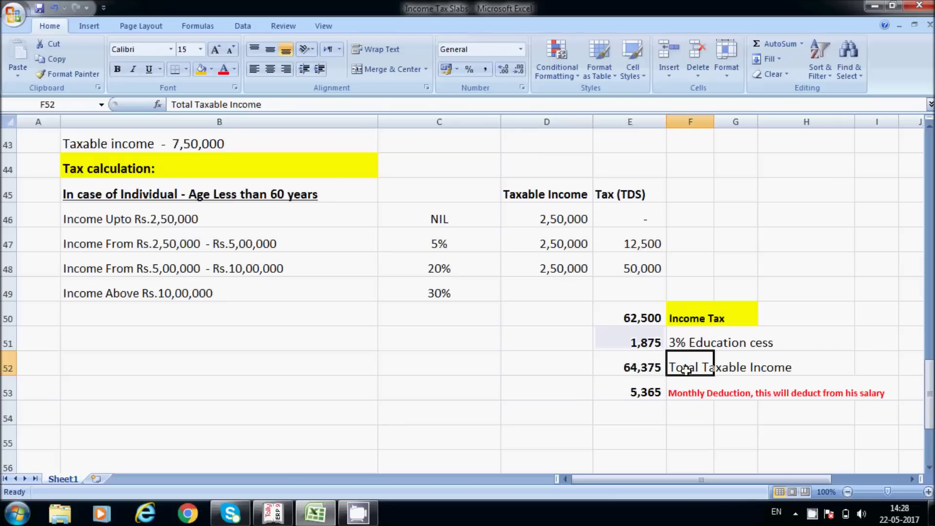
left_click(635, 369)
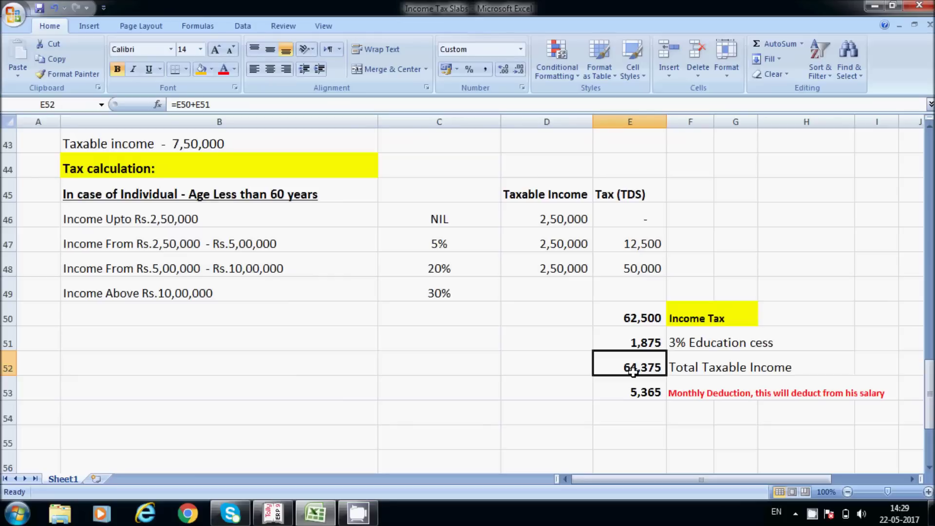
Compare the monthly deduction in E53 with the yearly total in E52.
left_click(662, 411)
left_click(654, 390)
left_click(647, 364)
left_click(652, 393)
left_click_drag(206, 105, 171, 104)
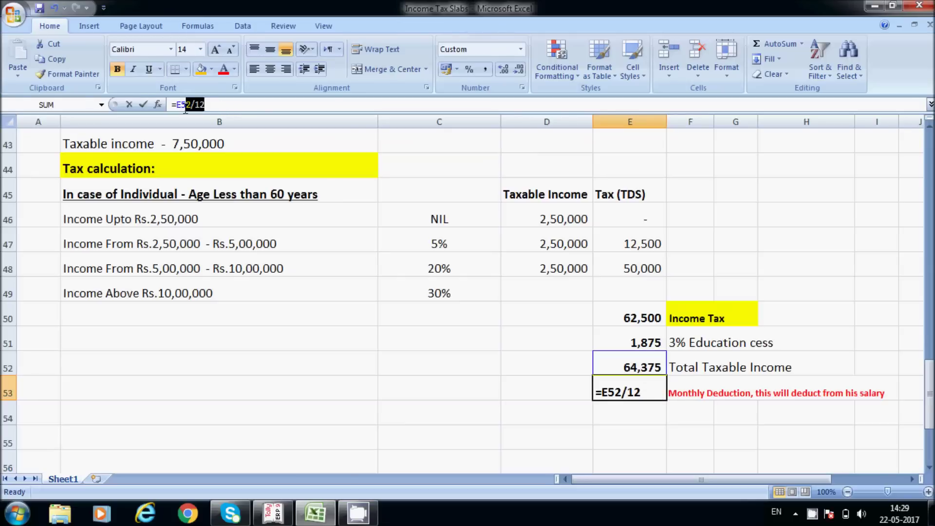
type("=")
left_click(632, 411)
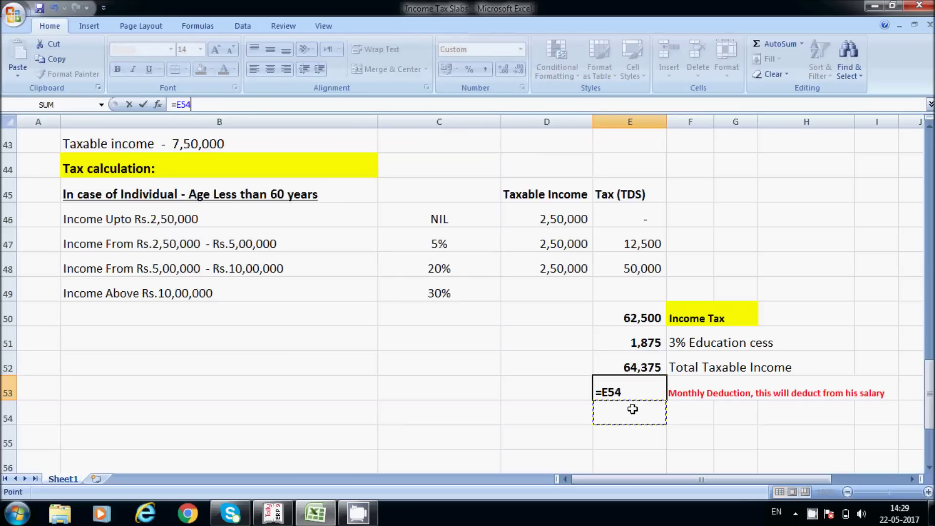
key("Escape")
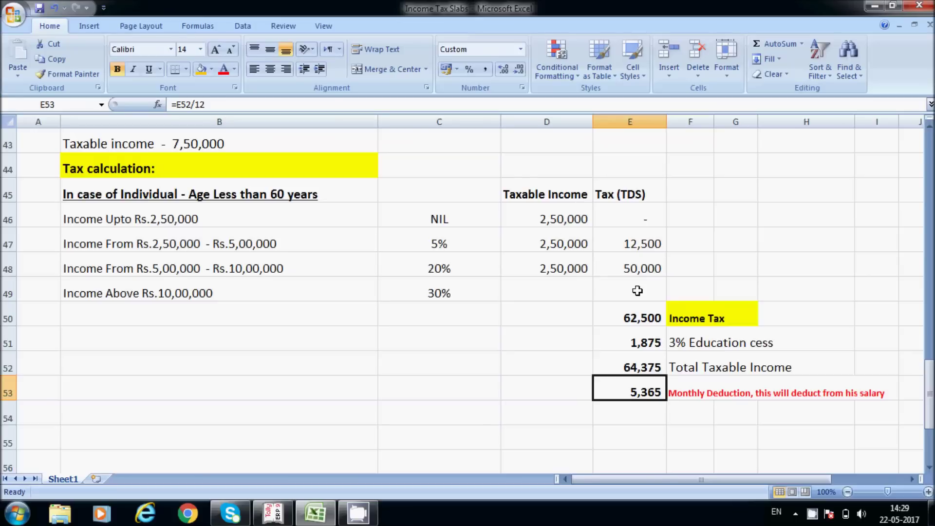
scroll(584, 290, "up", 4)
scroll(584, 291, "up", 10)
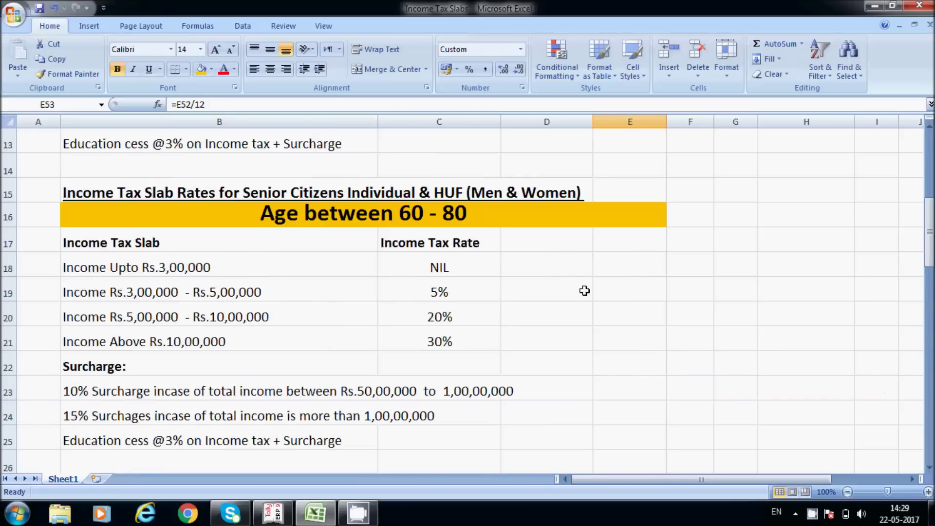
scroll(524, 284, "down", 16)
scroll(458, 319, "up", 2)
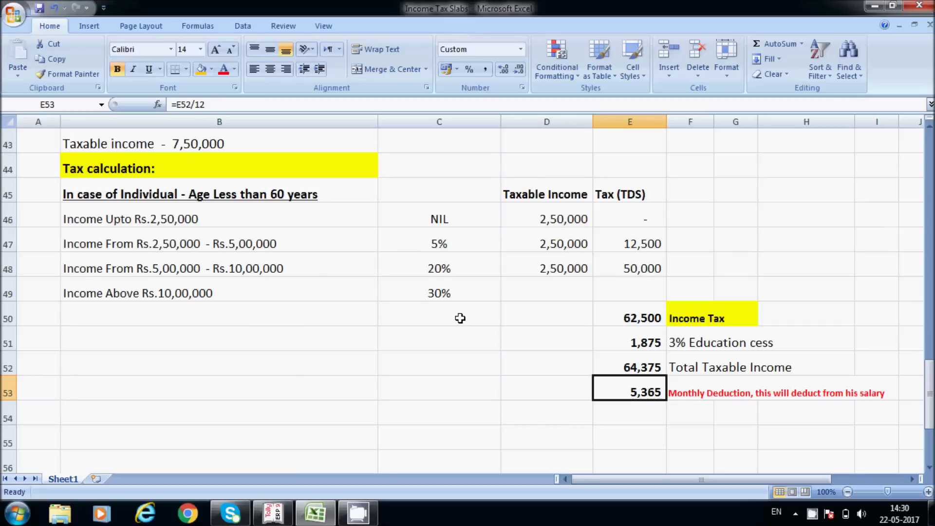
scroll(451, 301, "up", 1)
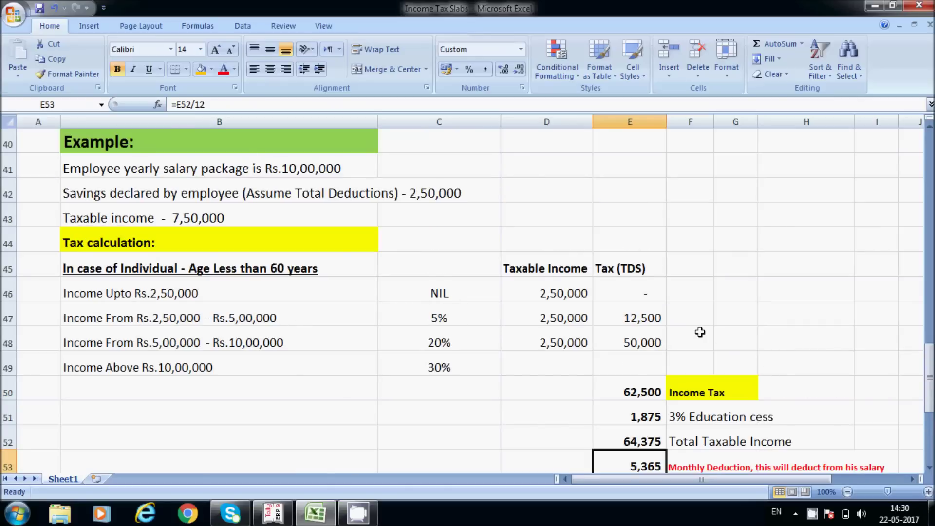
scroll(700, 332, "down", 2)
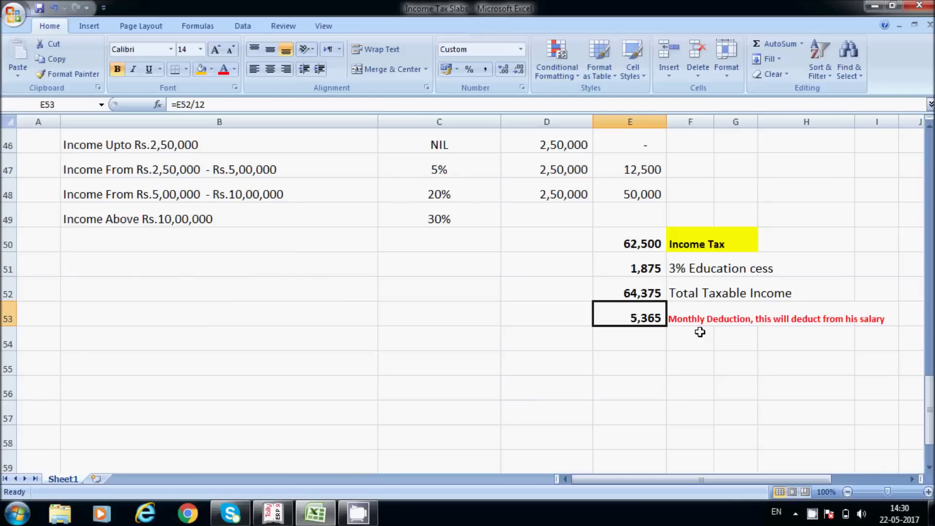